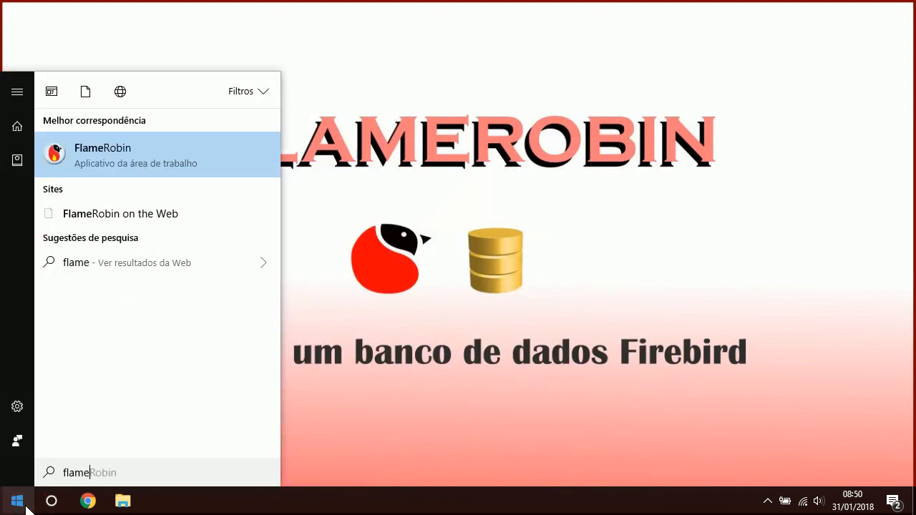
# Launch FlameRobin from the Start menu search results.
pyautogui.click(148, 158)
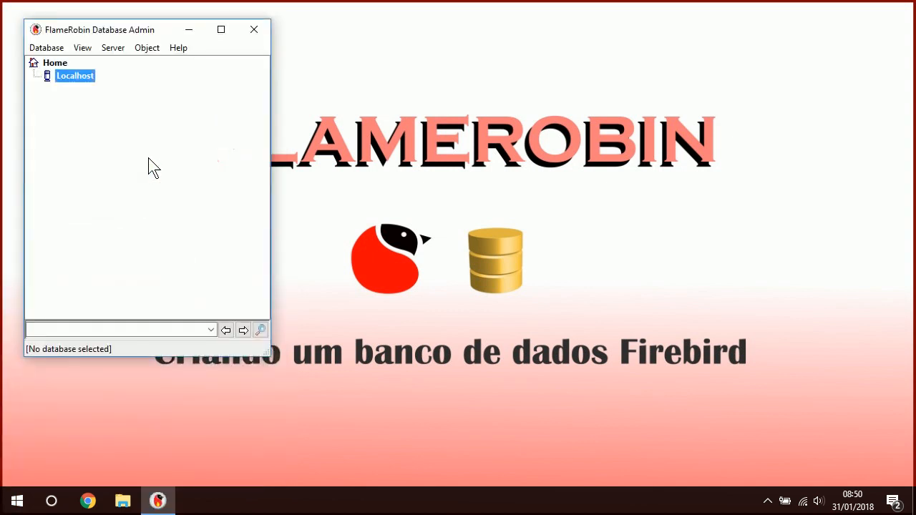
# Maximize the FlameRobin admin window and show the Database menu.
pyautogui.click(220, 29)
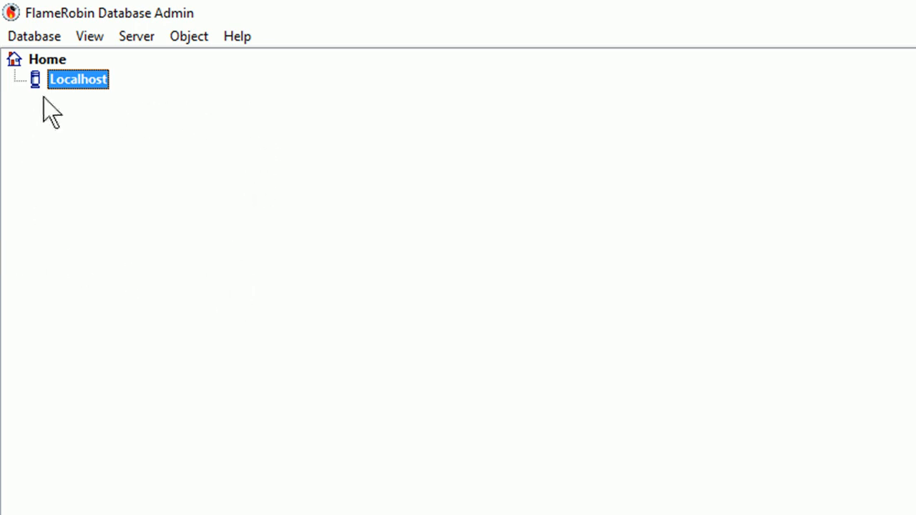
pyautogui.click(39, 40)
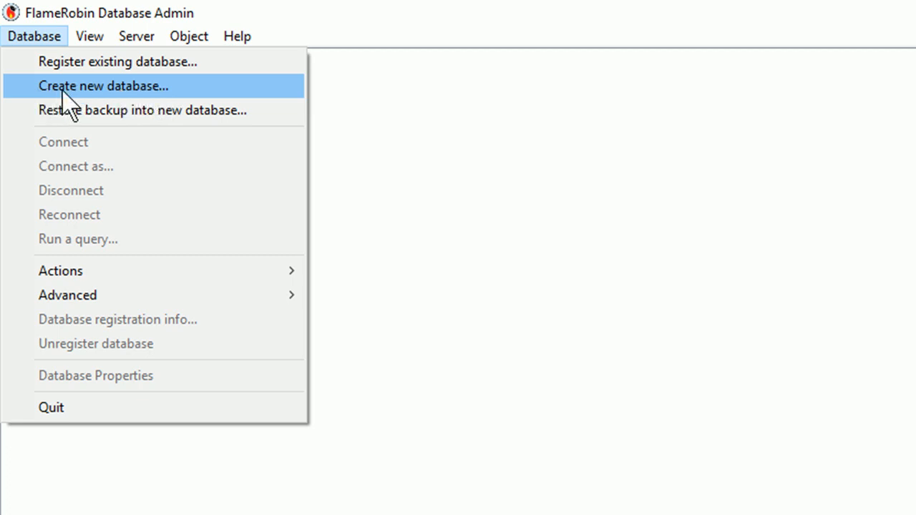
# Start a new database and set its display name to 'Nome de Exibição'.
pyautogui.click(135, 90)
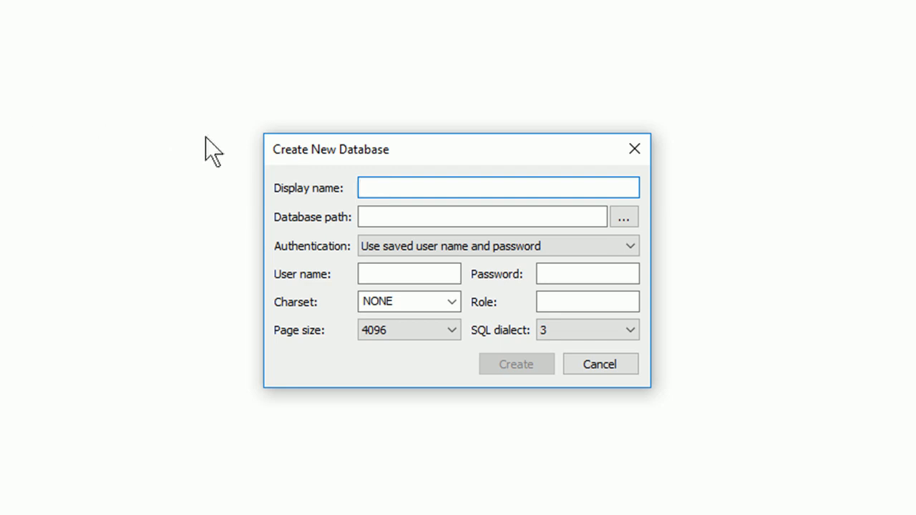
pyautogui.write('nome de exibição')
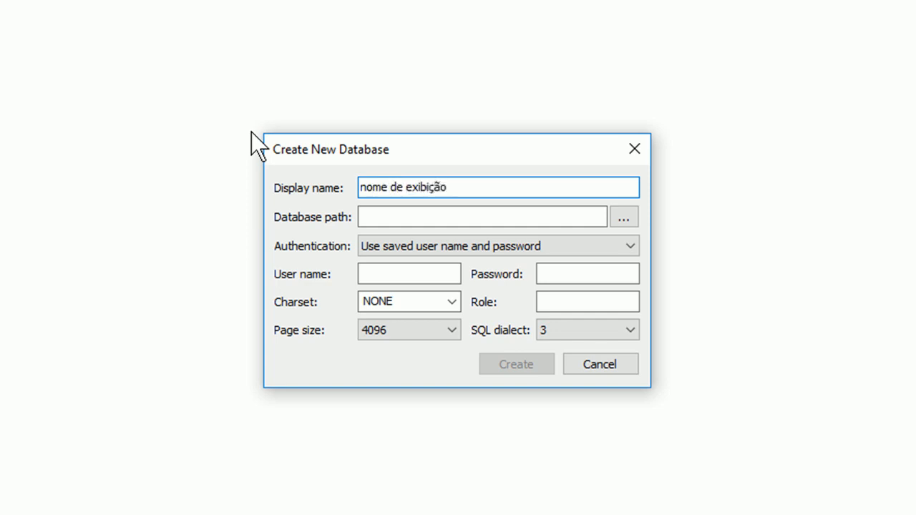
pyautogui.moveTo(484, 186); pyautogui.dragTo(348, 198)
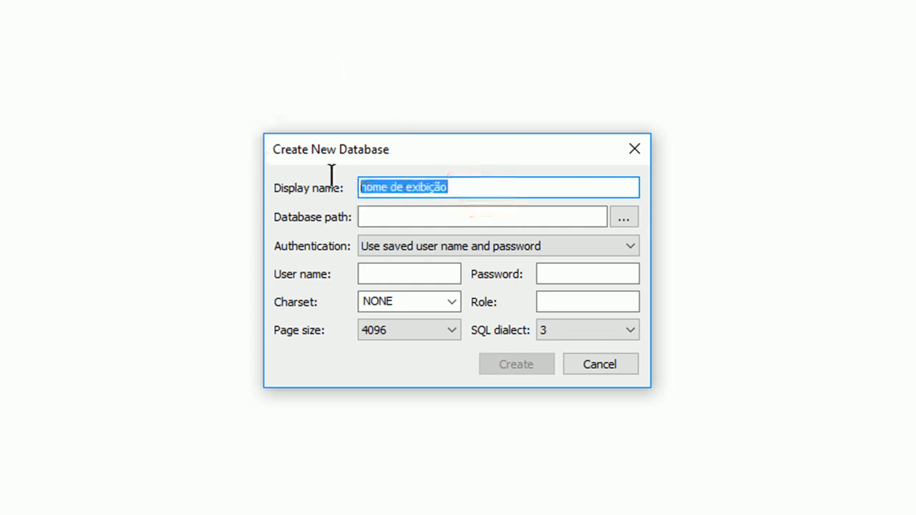
pyautogui.click(368, 184)
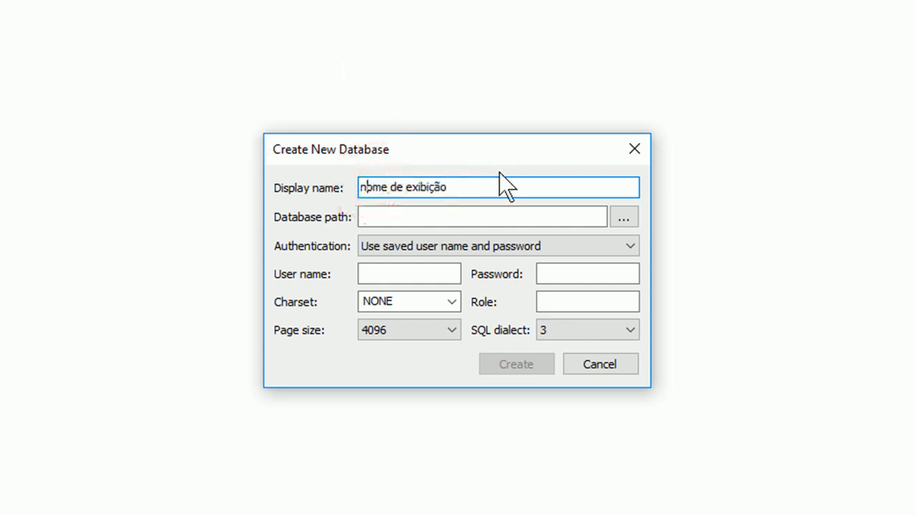
pyautogui.write('N')
pyautogui.press('Right')
pyautogui.press('Right')
pyautogui.press('Right')
pyautogui.press('Right')
pyautogui.press('Right')
pyautogui.press('Right')
pyautogui.press('Right')
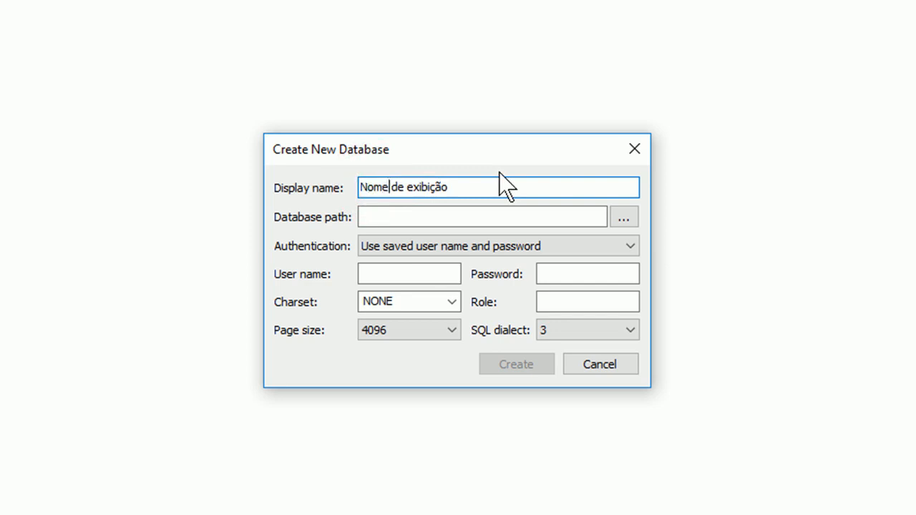
pyautogui.press('Delete')
pyautogui.write('E')
pyautogui.click(449, 187)
pyautogui.click(449, 187)
# Browse for a location for the database file path.
pyautogui.moveTo(517, 191); pyautogui.dragTo(349, 172)
pyautogui.click(403, 215)
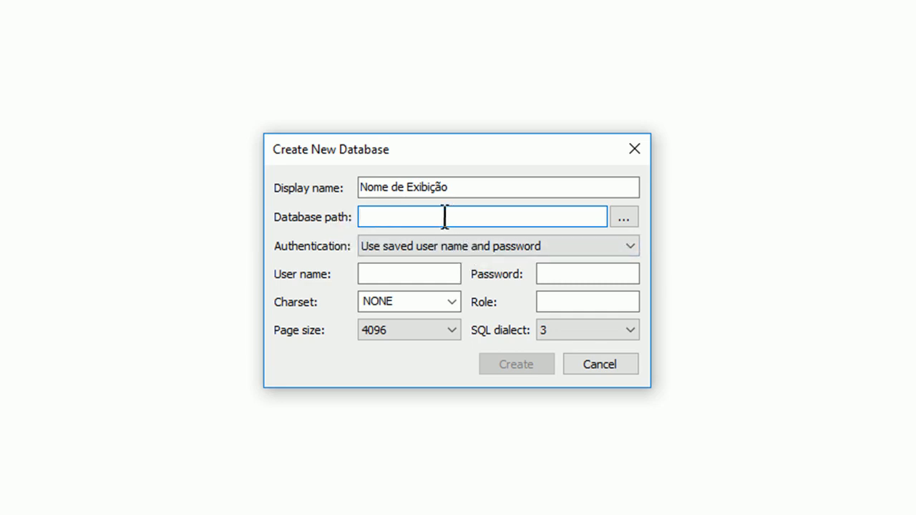
pyautogui.click(622, 218)
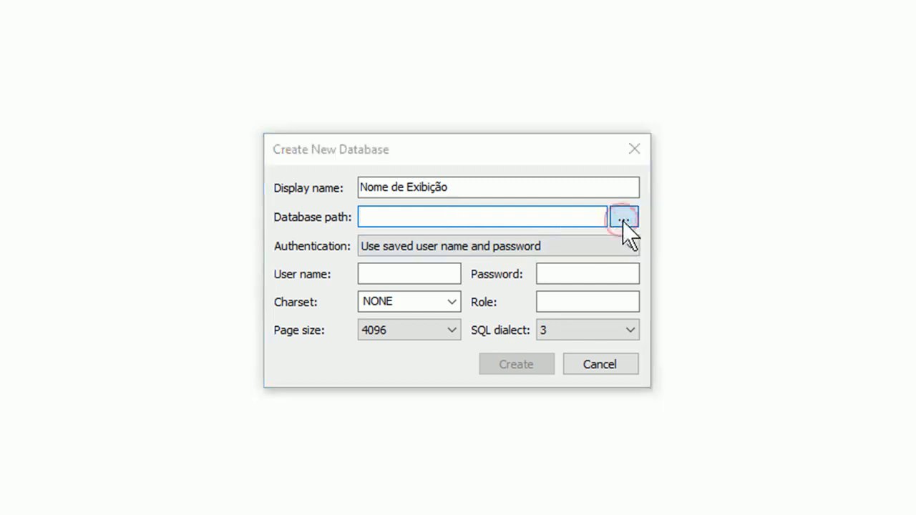
# Navigate the file picker to drive LENOVO (D:).
pyautogui.moveTo(728, 104); pyautogui.dragTo(604, 83)
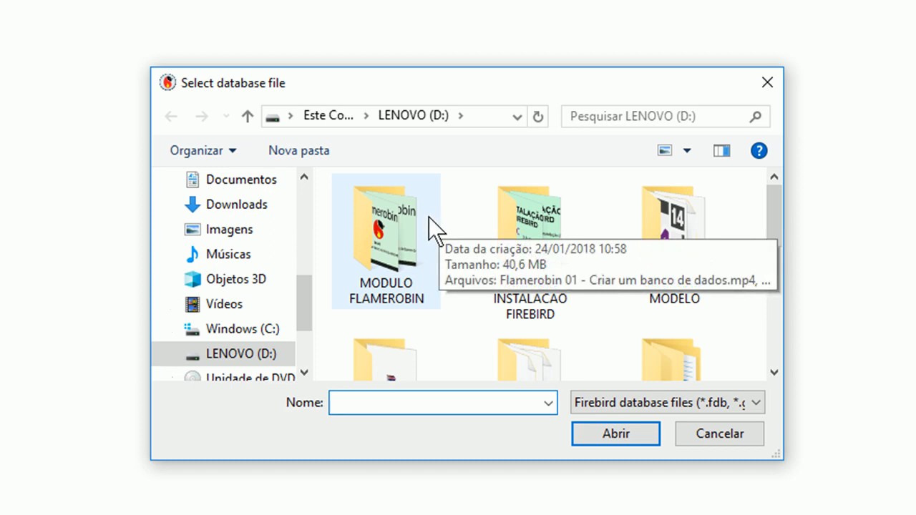
pyautogui.scroll(-1, 256, 367)
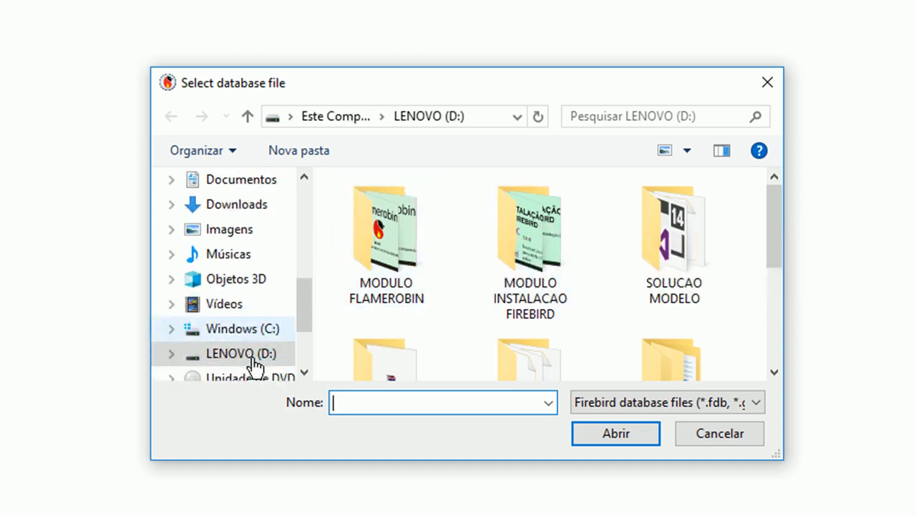
pyautogui.click(236, 360)
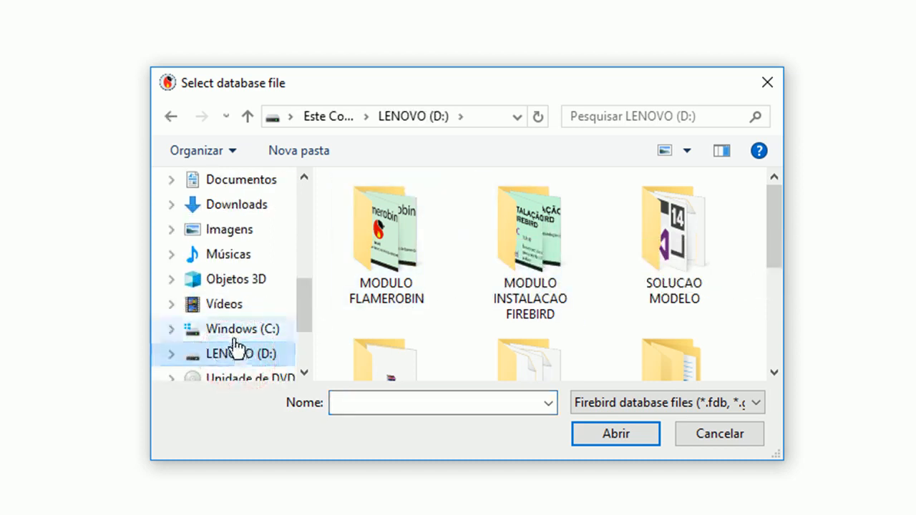
pyautogui.click(233, 330)
pyautogui.click(231, 363)
# Name the database file BANCO_TESTE, with an underscore between the words.
pyautogui.click(422, 402)
pyautogui.write('banc')
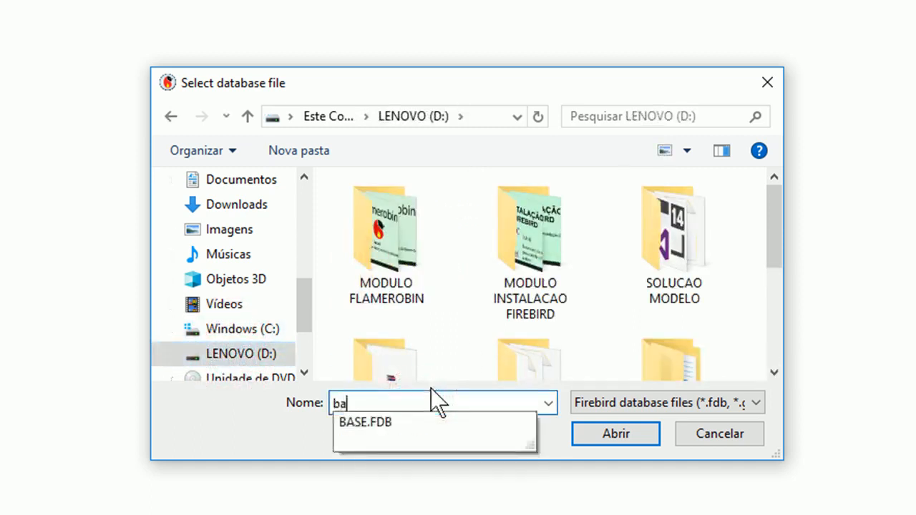
pyautogui.press('capslock')
pyautogui.press('BackSpace')
pyautogui.press('BackSpace')
pyautogui.press('BackSpace')
pyautogui.press('BackSpace')
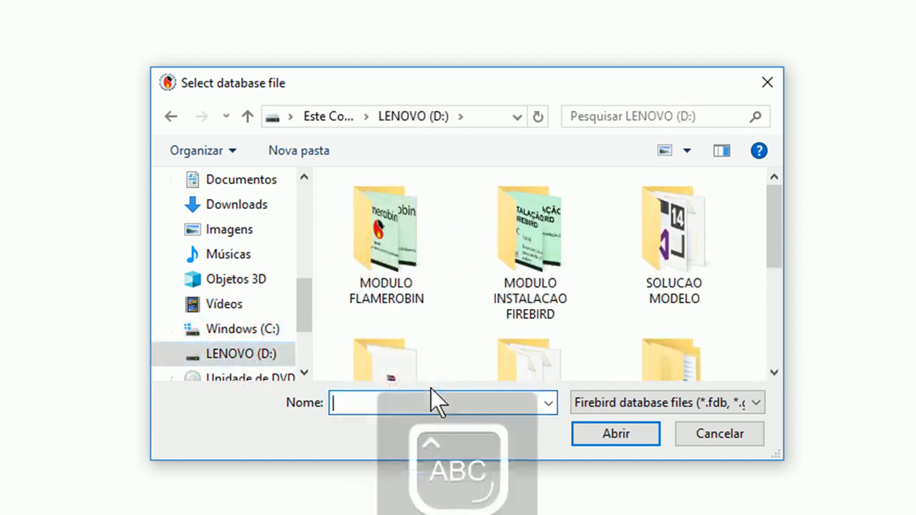
pyautogui.write('BANCO ')
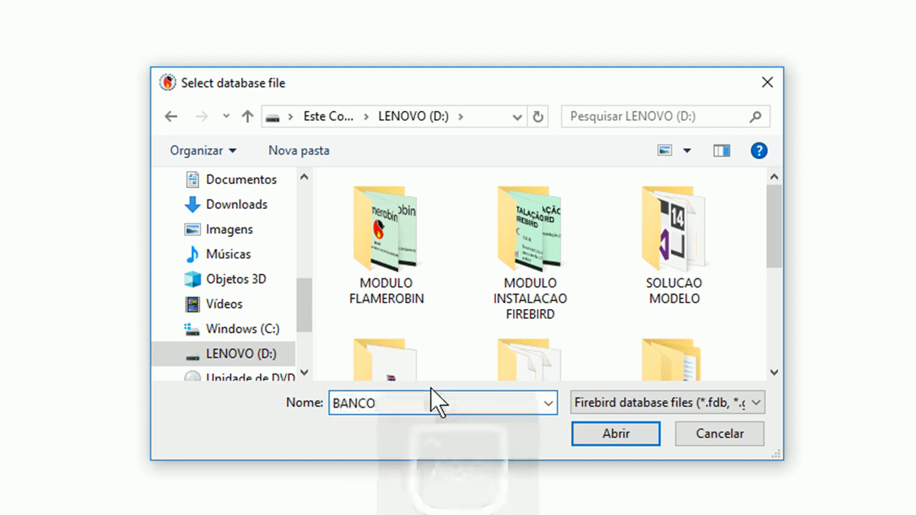
pyautogui.write('TESTE')
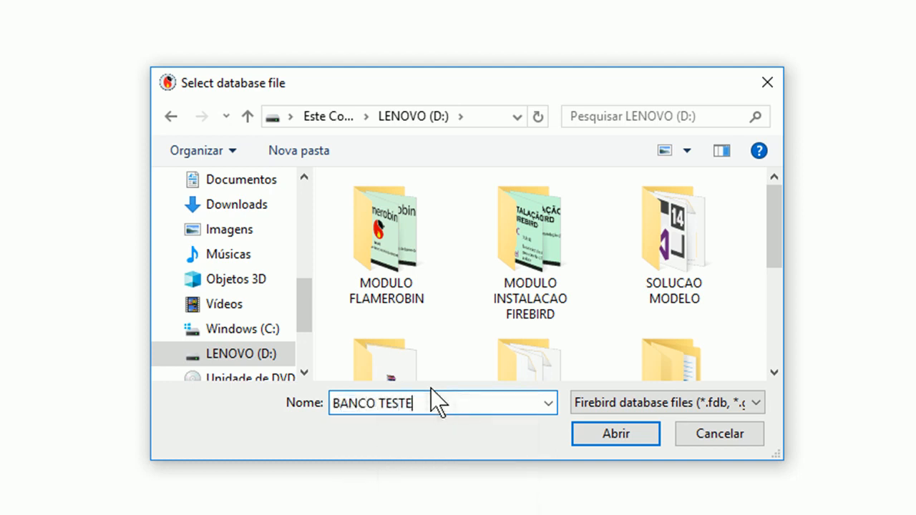
pyautogui.write('ÇÃÕÚ')
pyautogui.press('BackSpace')
pyautogui.press('BackSpace')
pyautogui.press('BackSpace')
pyautogui.press('BackSpace')
pyautogui.press('Left')
pyautogui.press('Left')
pyautogui.press('Left')
pyautogui.press('Left')
pyautogui.press('Left')
pyautogui.hotkey('shift', 'Left')
pyautogui.press('Left')
pyautogui.press('Right')
pyautogui.press('Left')
pyautogui.hotkey('shift', 'Right')
pyautogui.write('_')
# Accept D:\BANCO_TESTE.fdb as the database path.
pyautogui.click(631, 438)
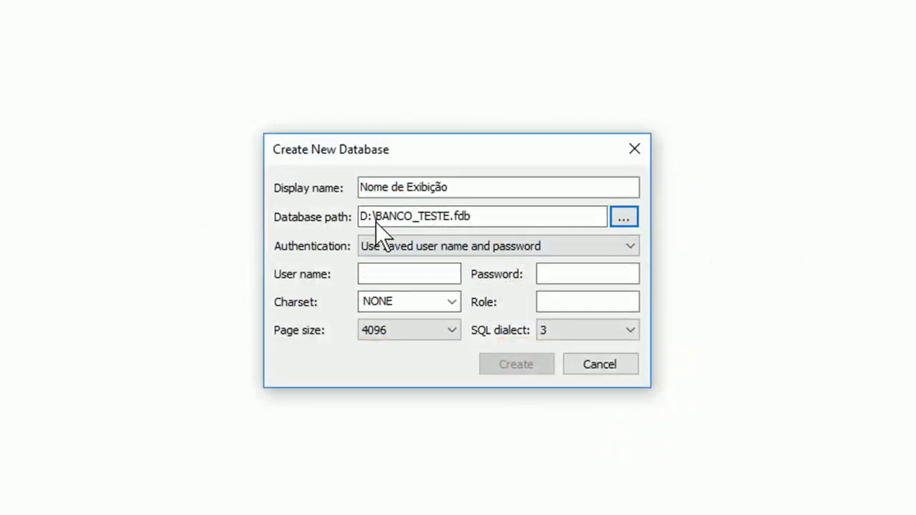
pyautogui.moveTo(376, 217); pyautogui.dragTo(361, 218)
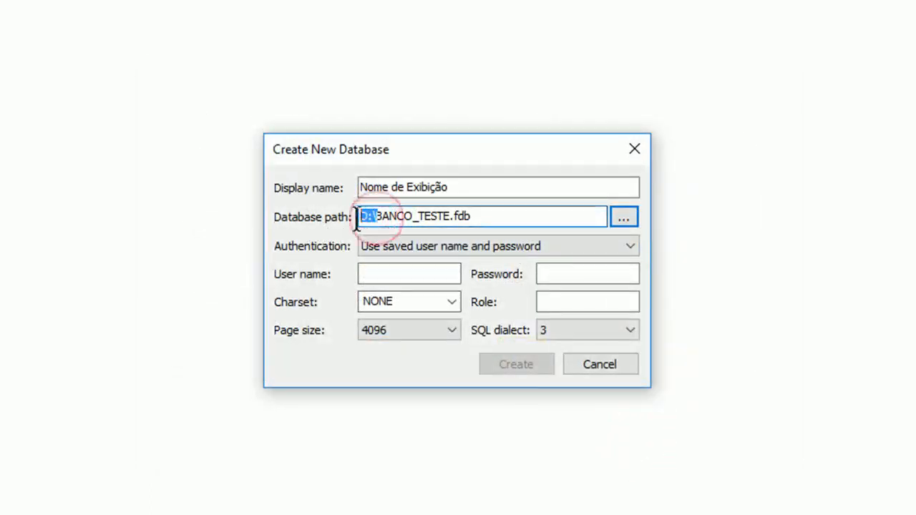
pyautogui.doubleClick(450, 223)
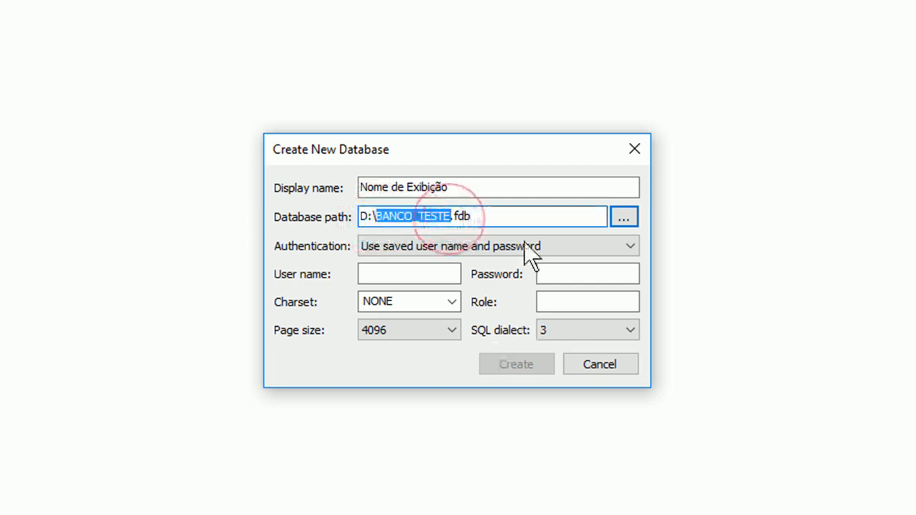
pyautogui.click(513, 215)
pyautogui.hotkey('shift', 'Left')
pyautogui.hotkey('shift', 'Left')
pyautogui.hotkey('shift', 'Left')
pyautogui.hotkey('shift', 'Left')
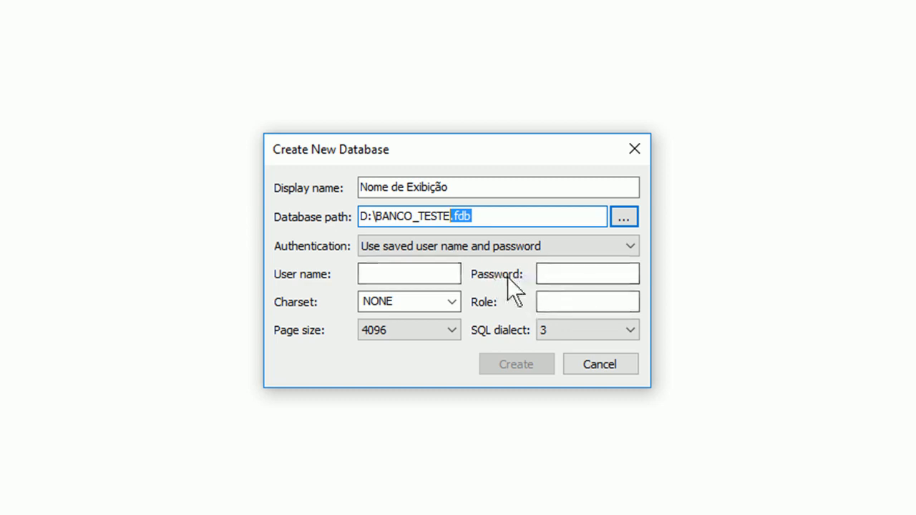
# Enter SYSDBA as the user name and type the administrator password.
pyautogui.click(365, 274)
pyautogui.write('SYSDBA')
pyautogui.press('capslock')
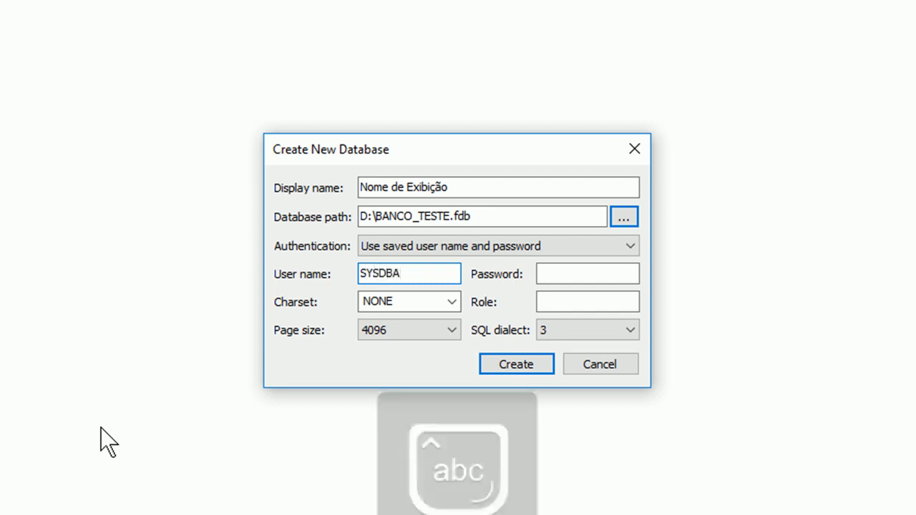
pyautogui.write('maste')
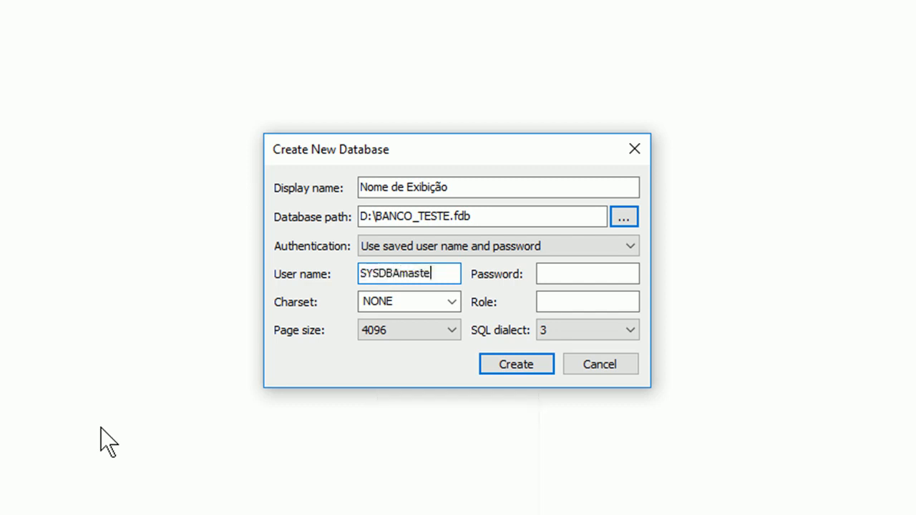
pyautogui.write('rkey')
pyautogui.press('BackSpace')
pyautogui.press('BackSpace')
pyautogui.press('BackSpace')
pyautogui.press('BackSpace')
pyautogui.press('BackSpace')
pyautogui.press('BackSpace')
pyautogui.press('BackSpace')
pyautogui.press('BackSpace')
pyautogui.press('BackSpace')
pyautogui.press('Tab')
pyautogui.write('maste')
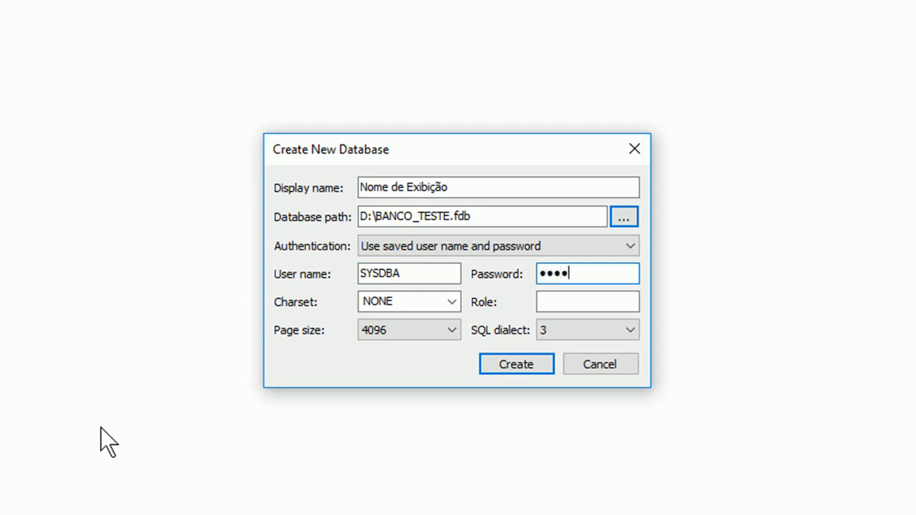
pyautogui.write('r')
pyautogui.doubleClick(411, 273)
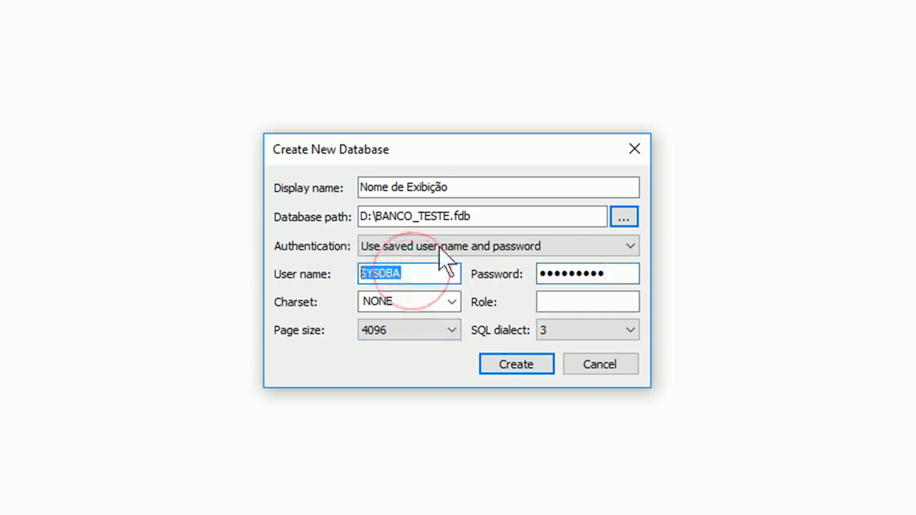
pyautogui.click(625, 273)
pyautogui.doubleClick(625, 272)
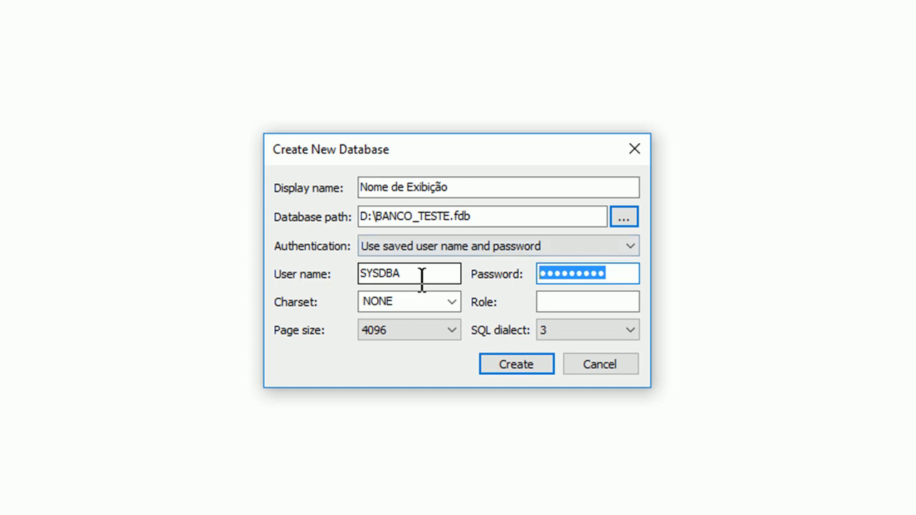
pyautogui.moveTo(420, 280); pyautogui.dragTo(372, 259)
pyautogui.doubleClick(633, 275)
pyautogui.moveTo(438, 275); pyautogui.dragTo(348, 266)
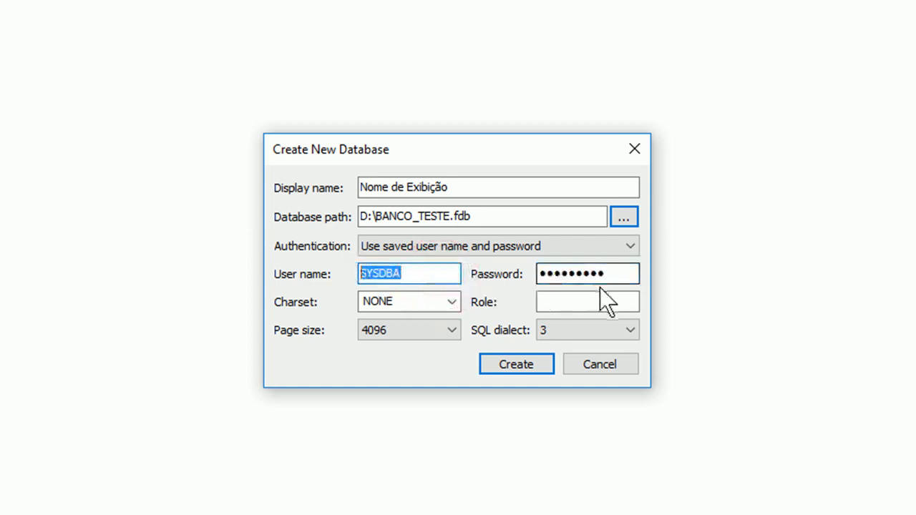
pyautogui.moveTo(628, 272); pyautogui.dragTo(526, 268)
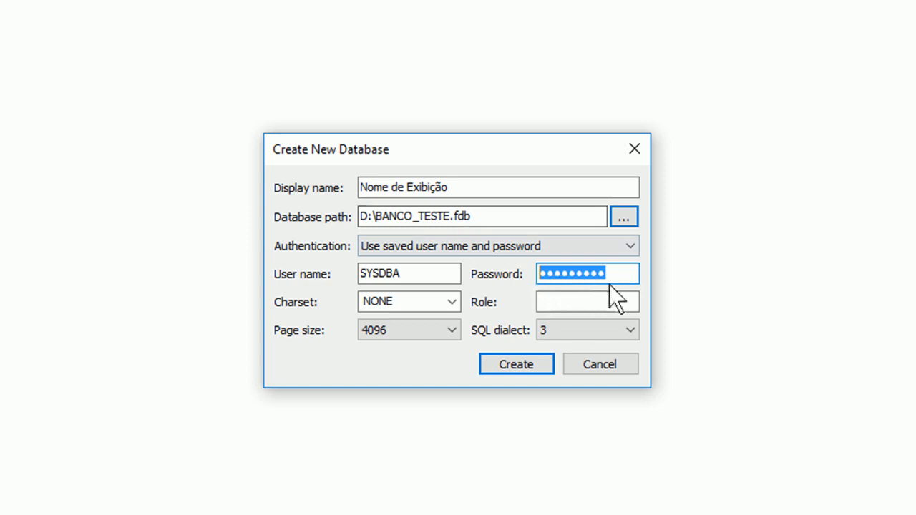
pyautogui.doubleClick(410, 271)
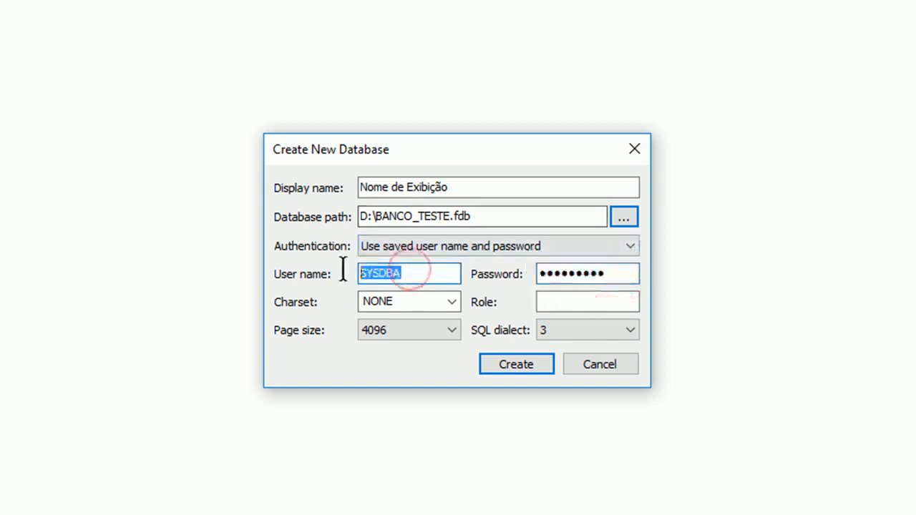
pyautogui.doubleClick(620, 273)
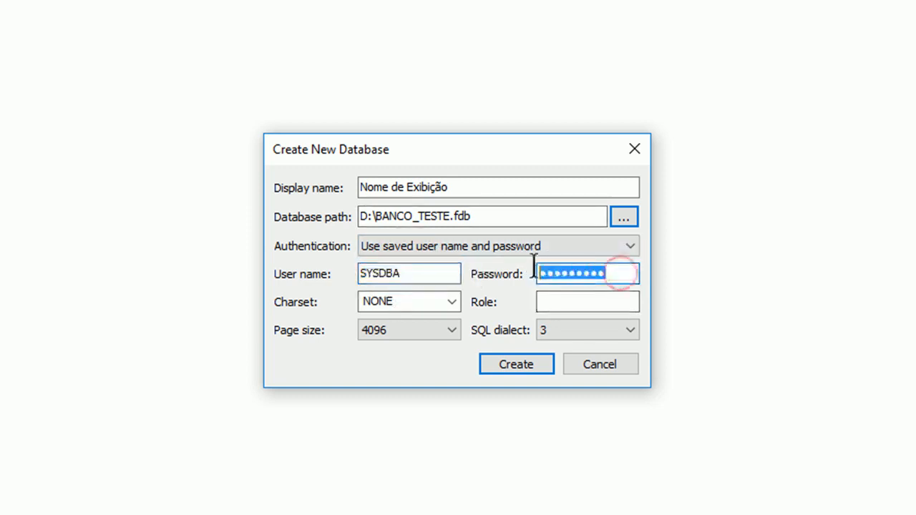
pyautogui.click(423, 271)
pyautogui.doubleClick(424, 272)
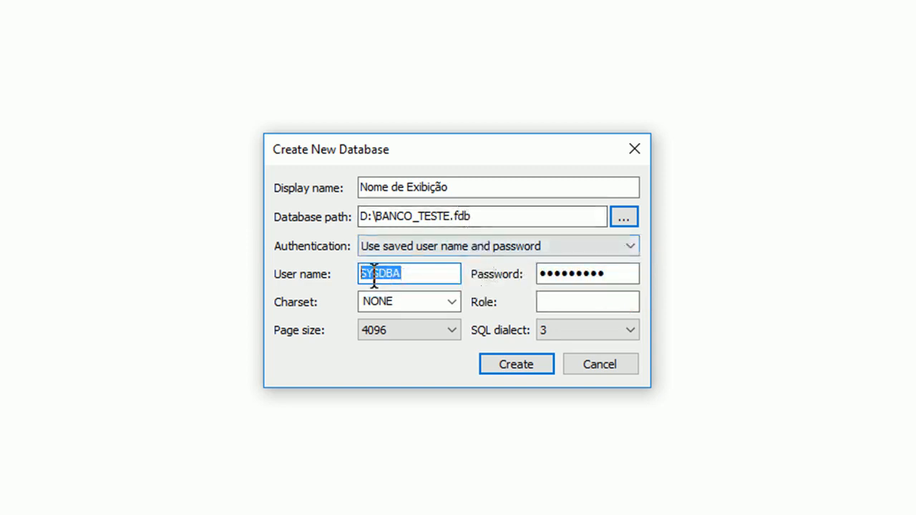
pyautogui.click(418, 279)
pyautogui.moveTo(418, 279); pyautogui.dragTo(342, 272)
pyautogui.click(620, 273)
pyautogui.moveTo(620, 274); pyautogui.dragTo(526, 263)
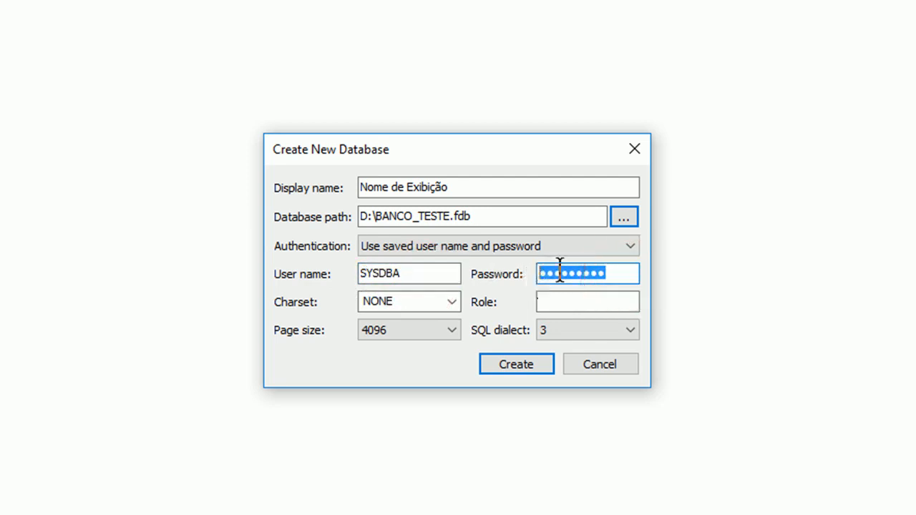
pyautogui.click(413, 274)
pyautogui.doubleClick(413, 274)
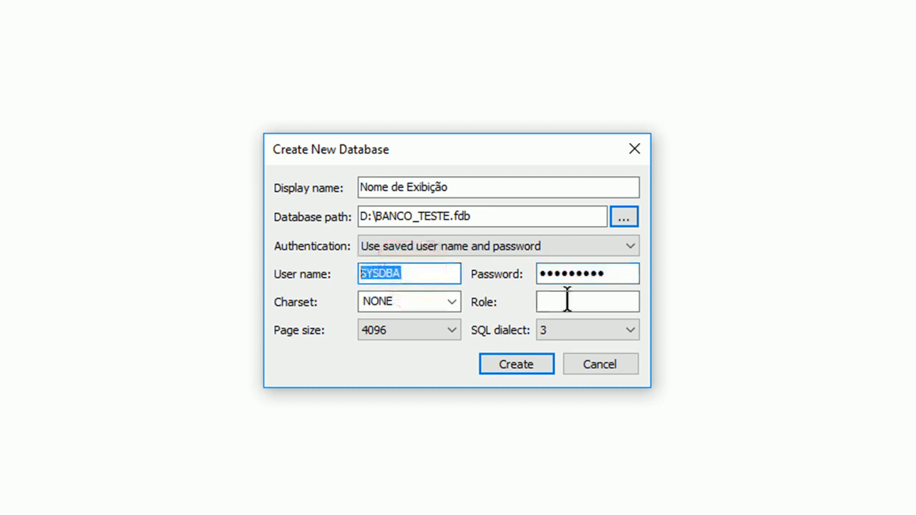
pyautogui.moveTo(620, 273); pyautogui.dragTo(529, 274)
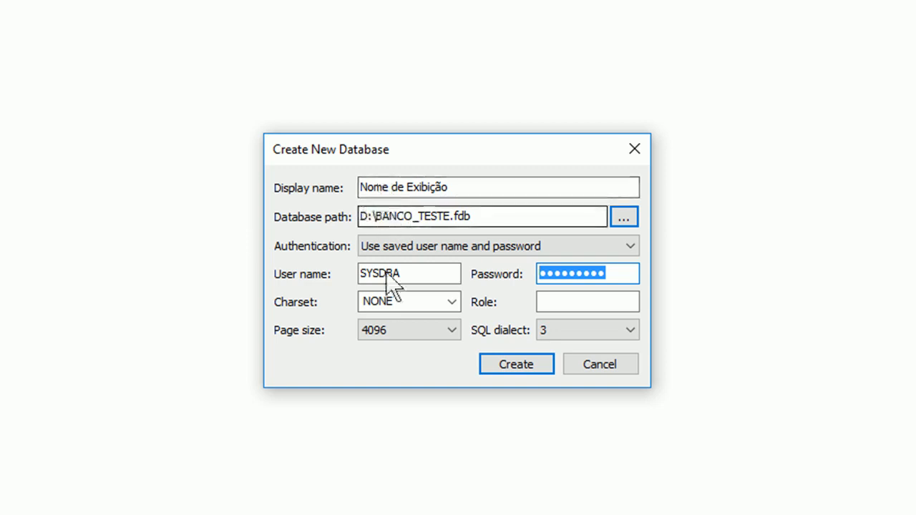
pyautogui.moveTo(405, 270); pyautogui.dragTo(337, 265)
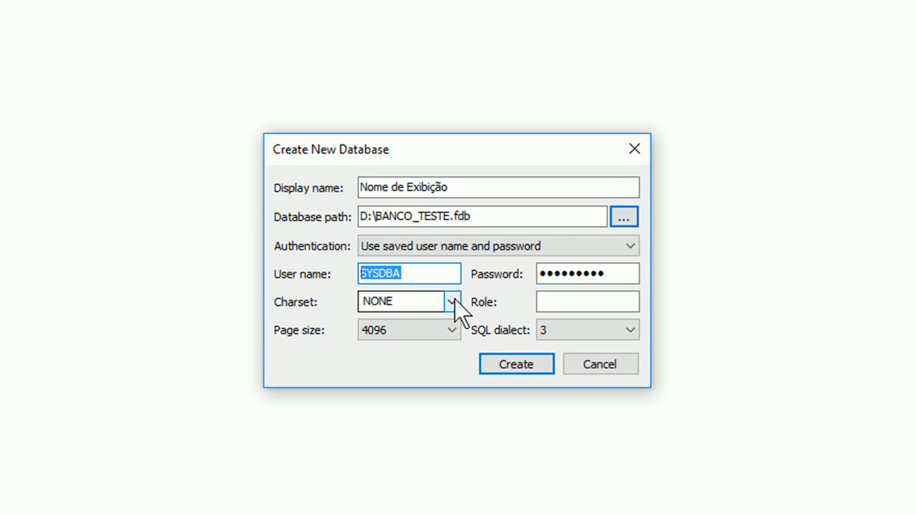
# Choose WIN1252 from the Charset list.
pyautogui.moveTo(479, 188); pyautogui.dragTo(337, 174)
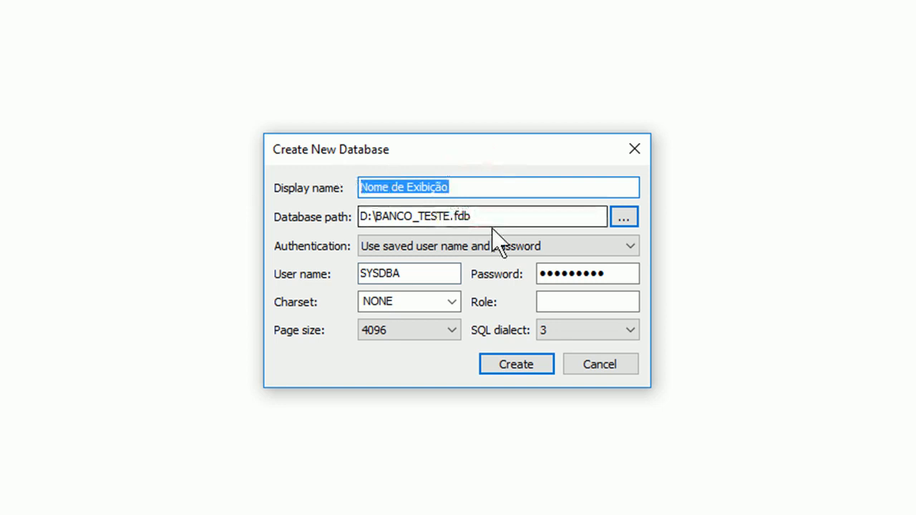
pyautogui.click(447, 307)
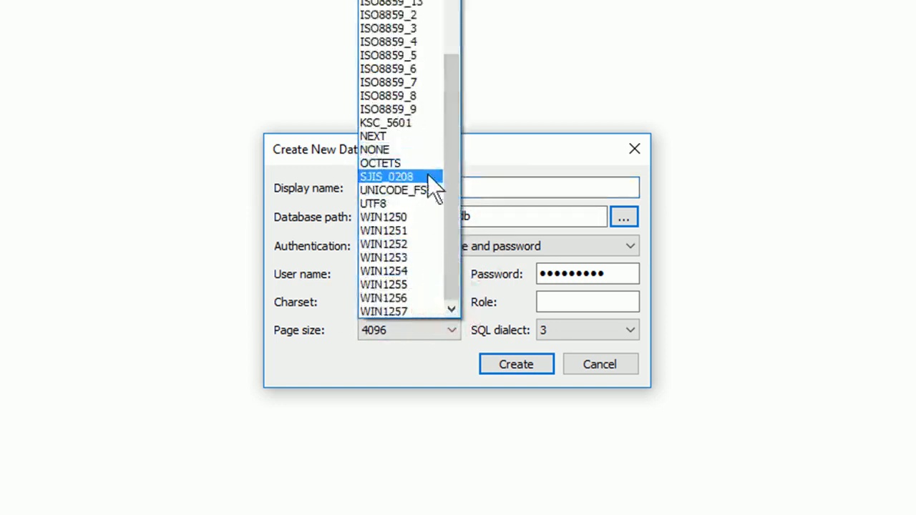
pyautogui.scroll(5, 435, 187)
pyautogui.scroll(-4, 433, 184)
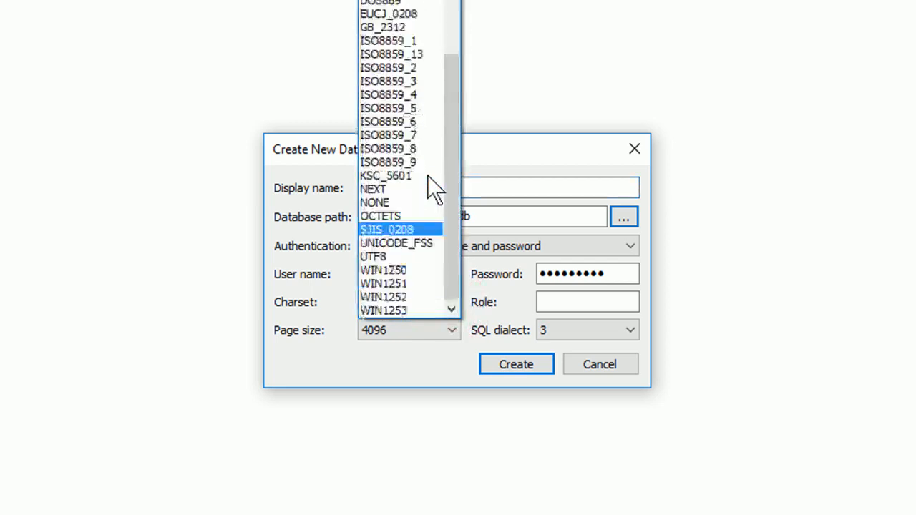
pyautogui.scroll(-2, 434, 190)
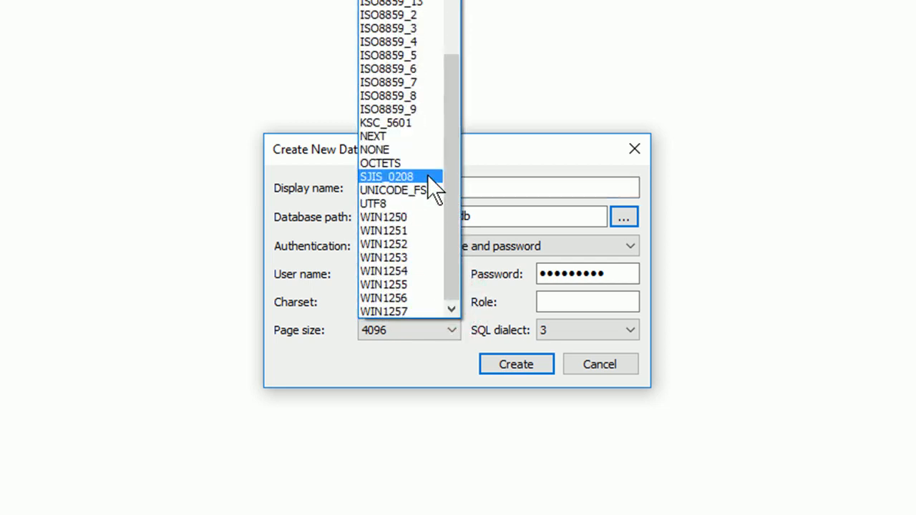
pyautogui.click(401, 247)
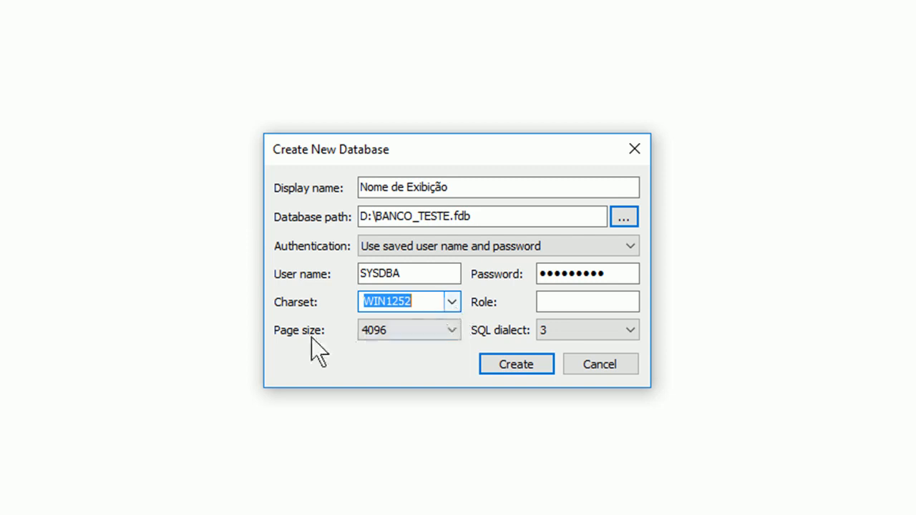
pyautogui.click(406, 339)
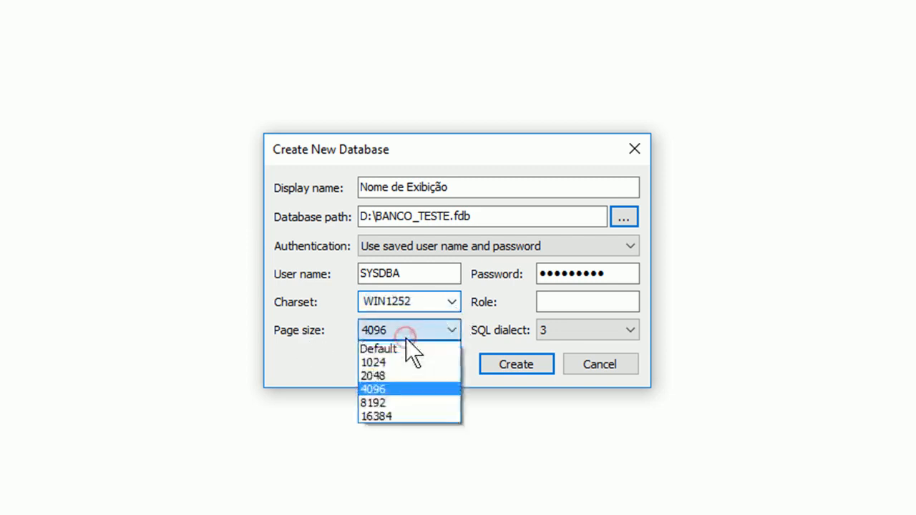
# Try page size 16384, then settle back on 4096.
pyautogui.click(391, 392)
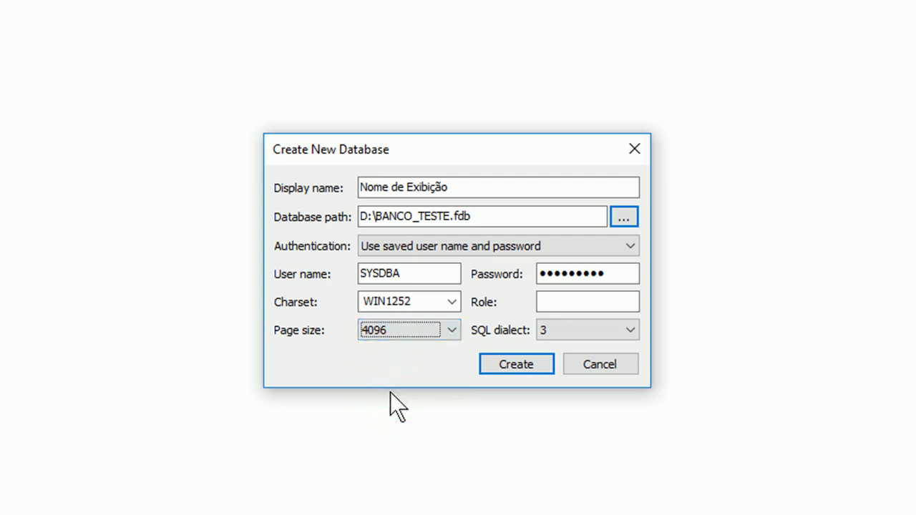
pyautogui.click(448, 329)
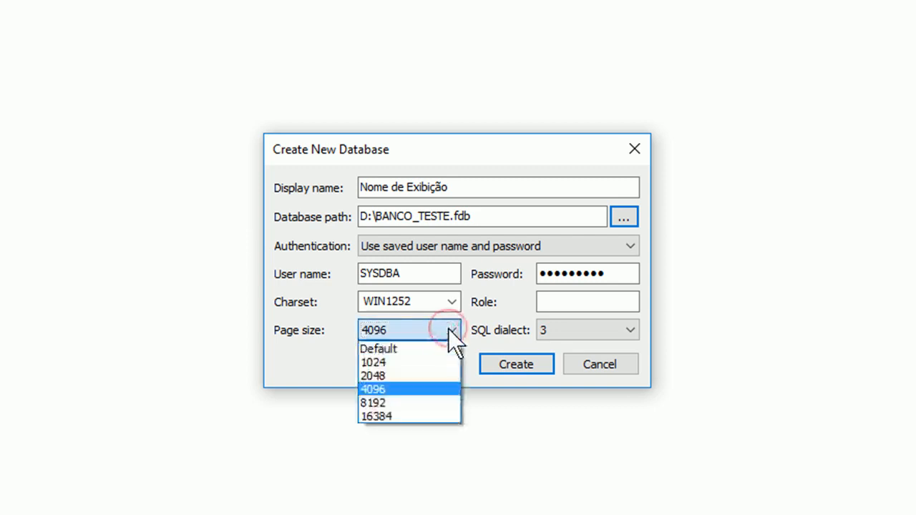
pyautogui.click(389, 390)
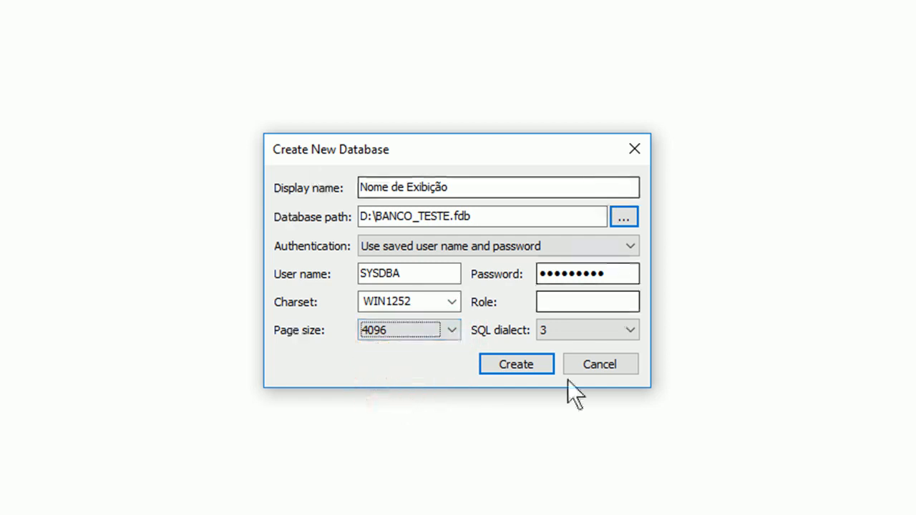
pyautogui.click(420, 333)
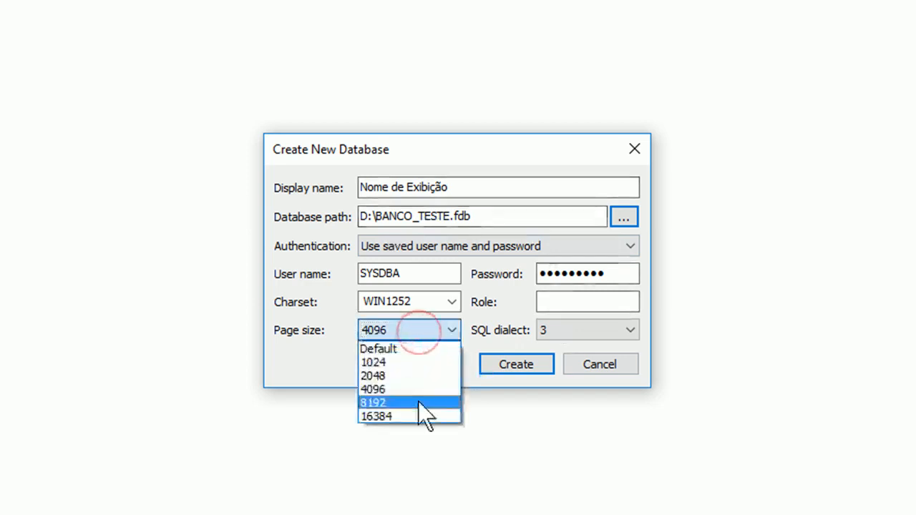
pyautogui.click(383, 416)
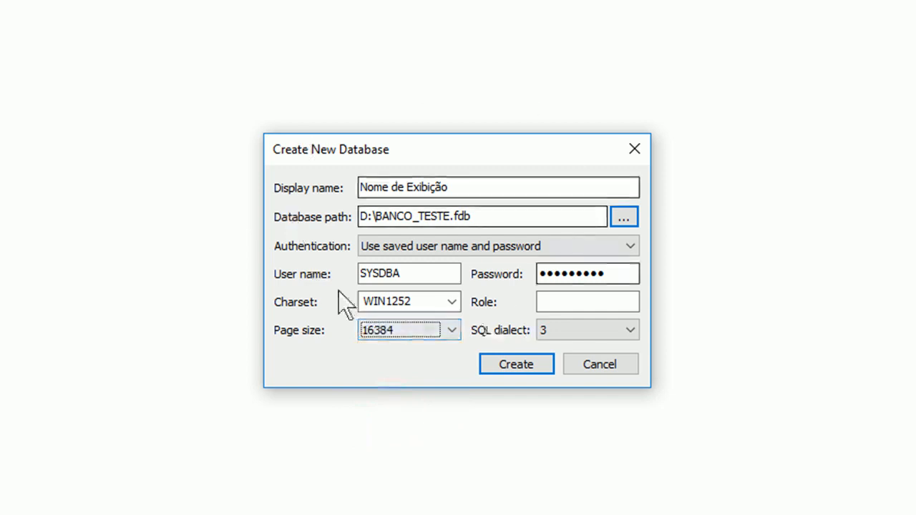
pyautogui.click(445, 334)
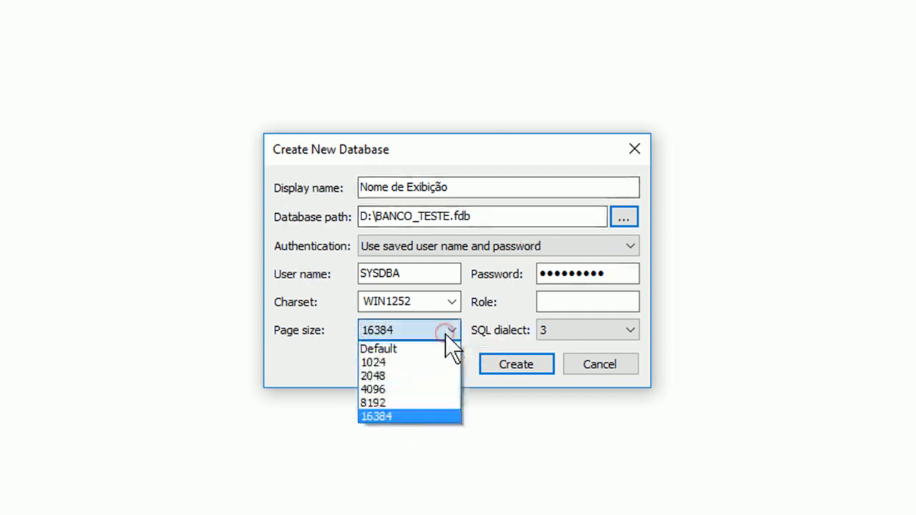
pyautogui.click(381, 388)
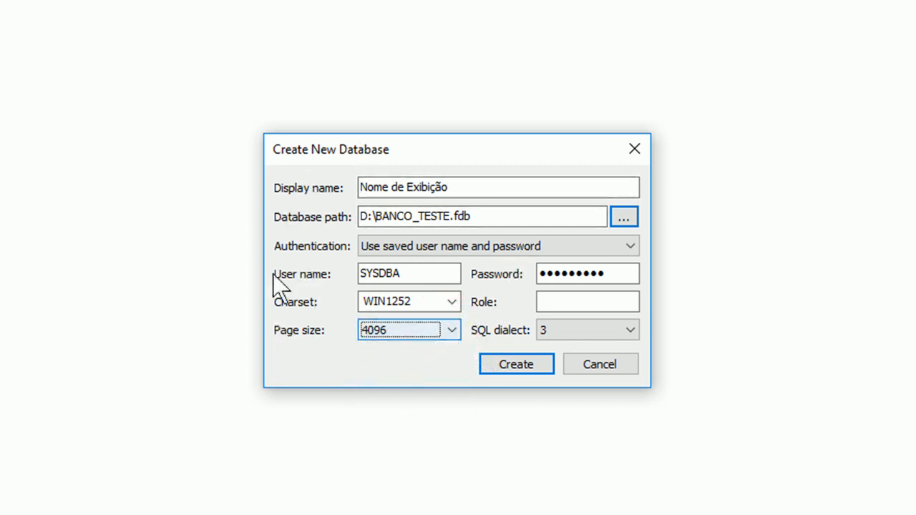
pyautogui.click(405, 333)
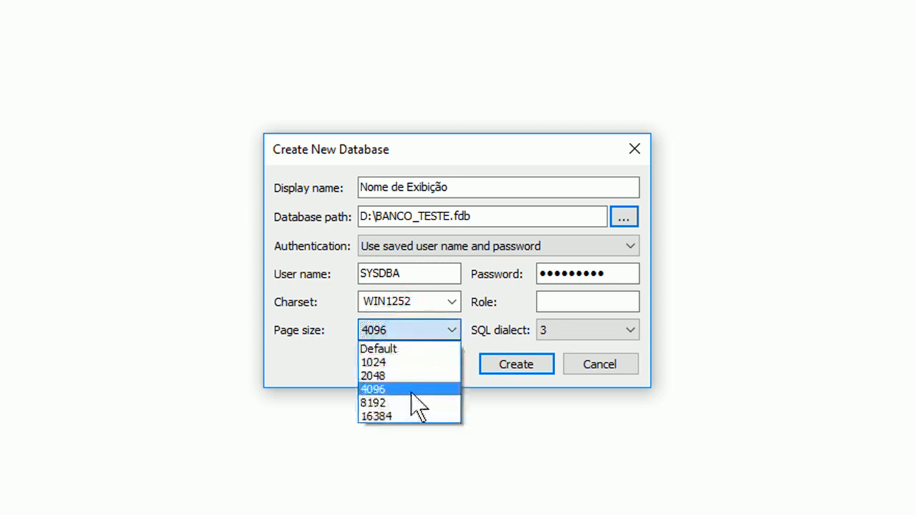
pyautogui.click(412, 392)
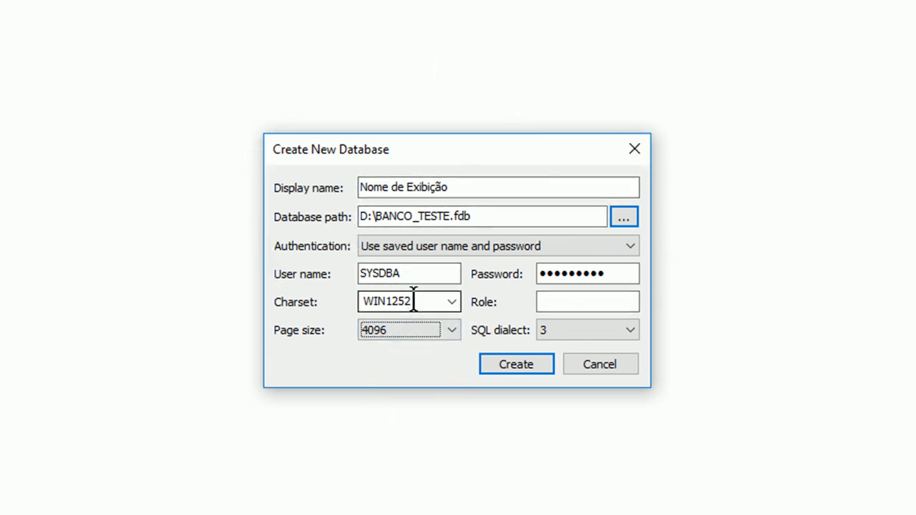
# Choose 3 in the SQL dialect list.
pyautogui.click(584, 329)
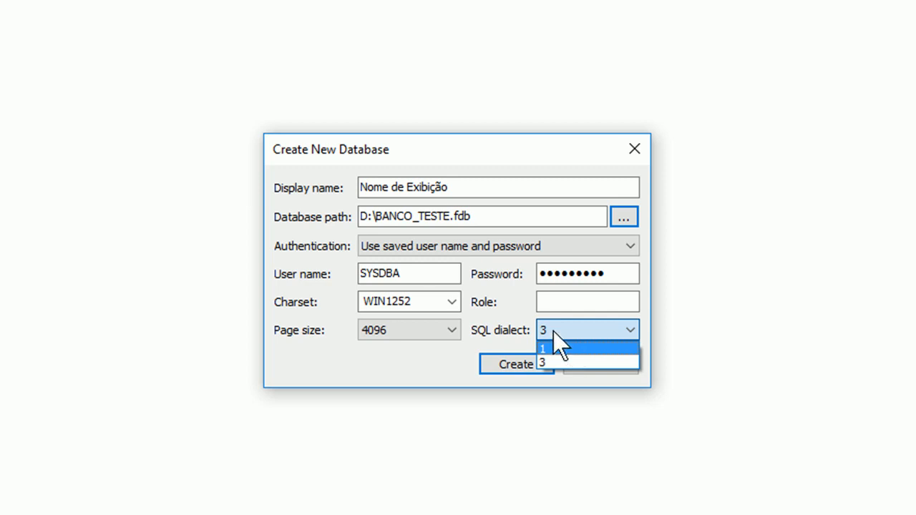
pyautogui.click(548, 364)
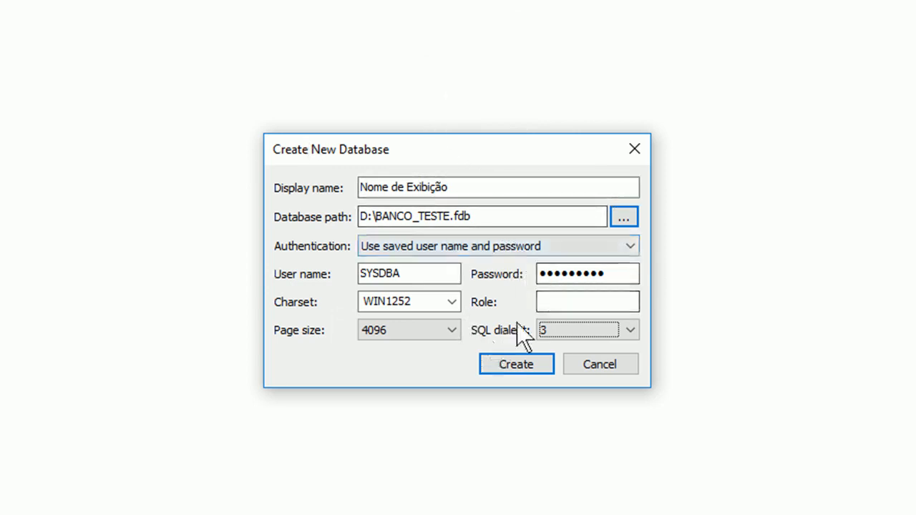
pyautogui.click(570, 331)
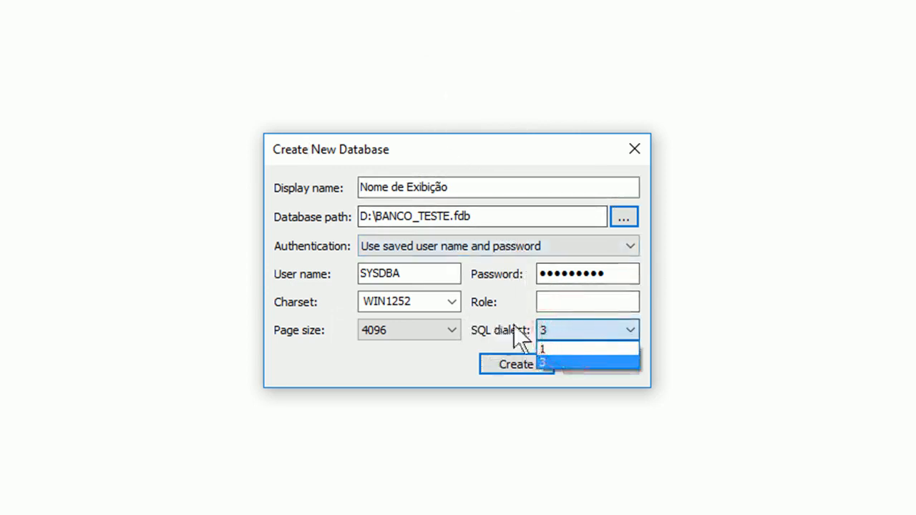
pyautogui.click(548, 362)
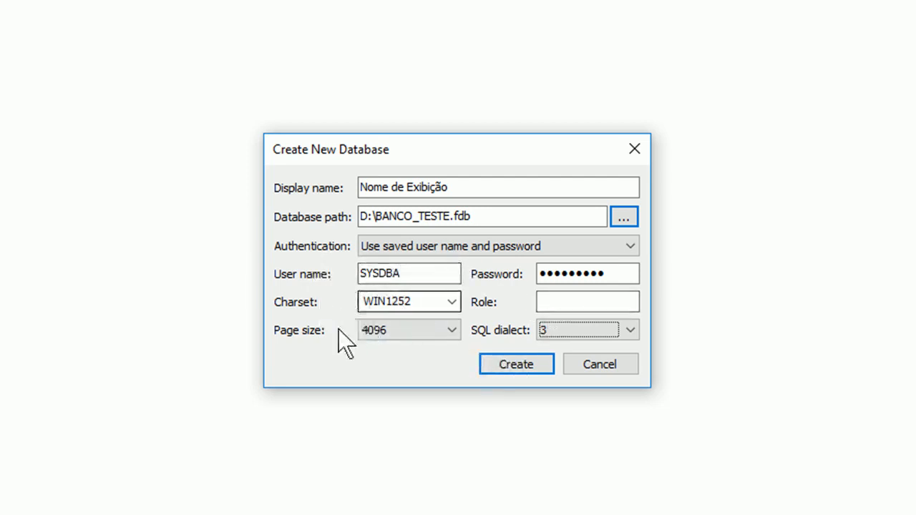
# Create the database and select its new 'Nome de Exibição' node under Localhost.
pyautogui.click(523, 364)
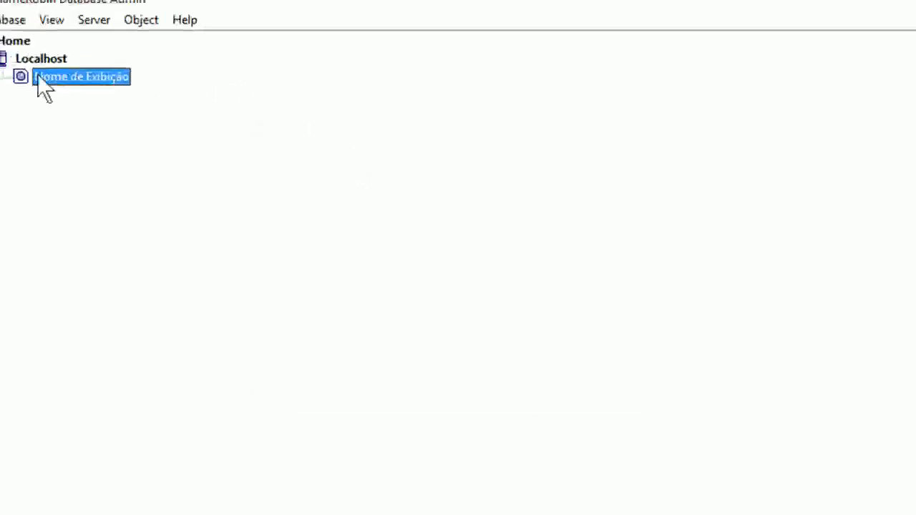
pyautogui.click(88, 90)
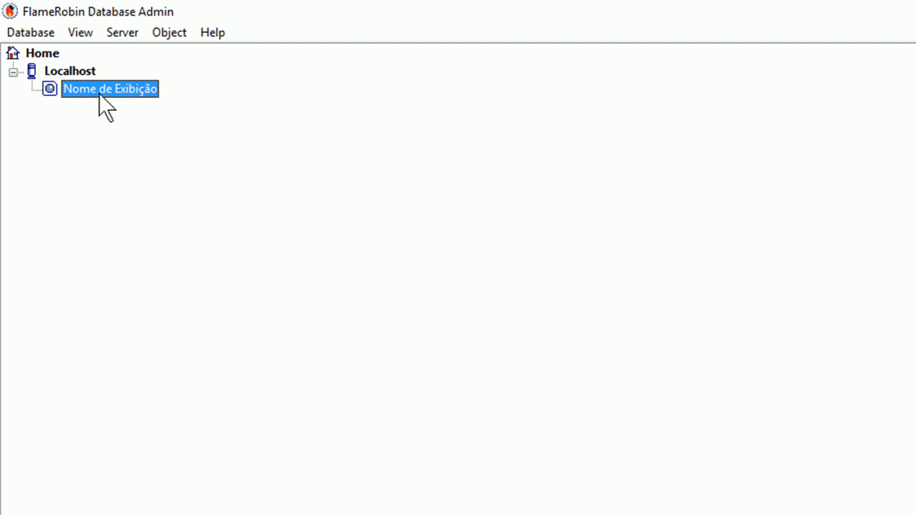
# Change the registration display name from 'Nome de Exibição' to 'Alterado' and save.
pyautogui.rightClick(97, 92)
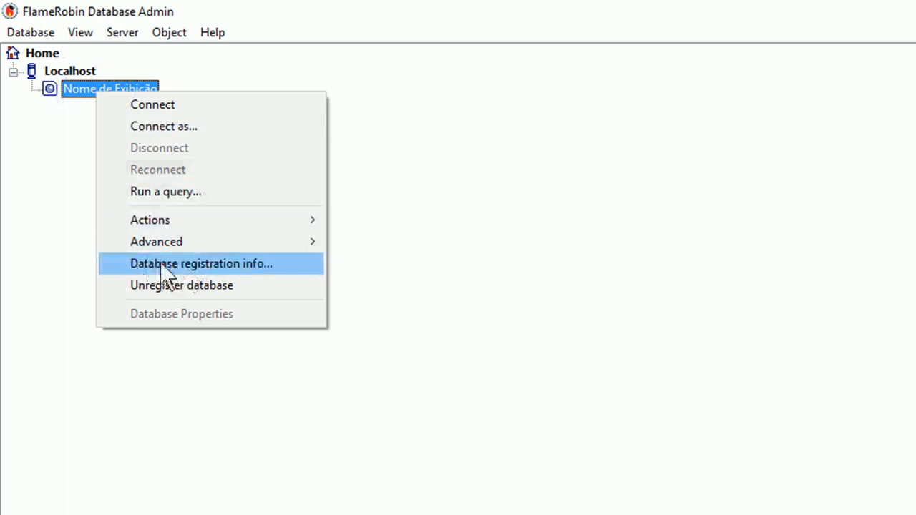
pyautogui.click(201, 263)
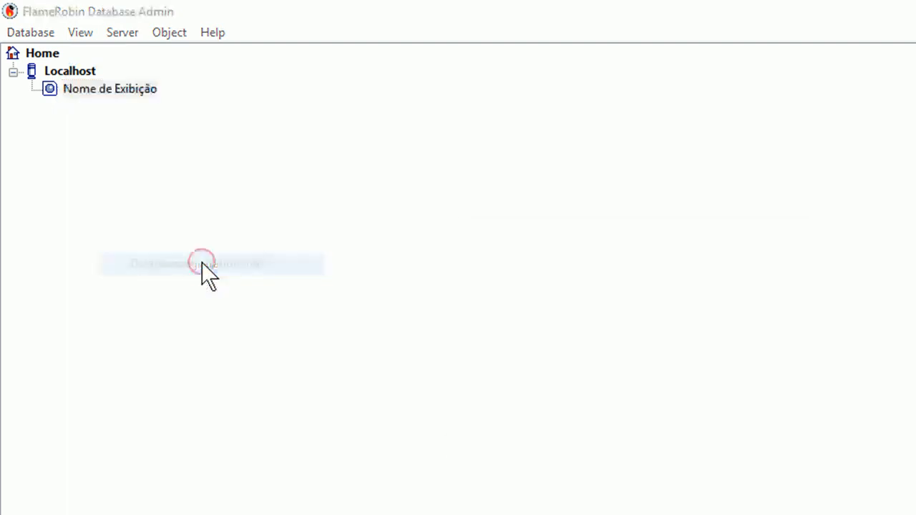
pyautogui.click(661, 272)
pyautogui.moveTo(661, 271); pyautogui.dragTo(490, 274)
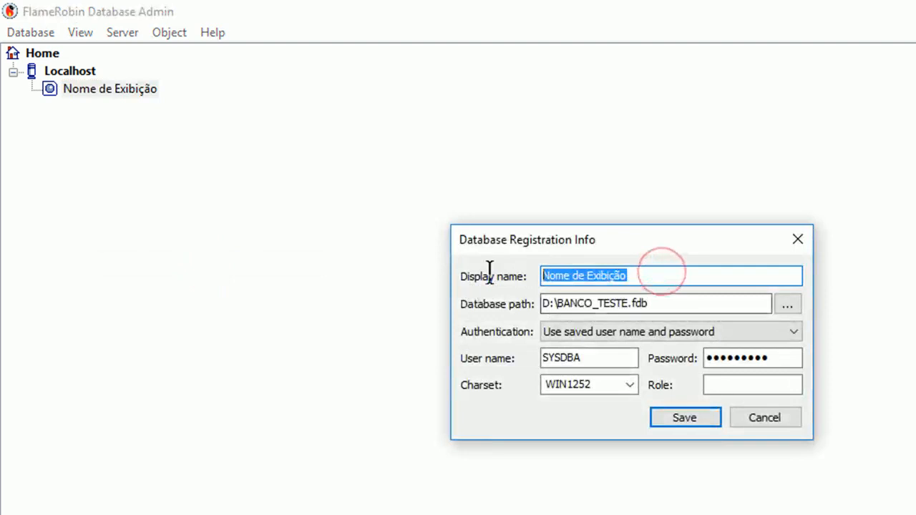
pyautogui.write('Alte')
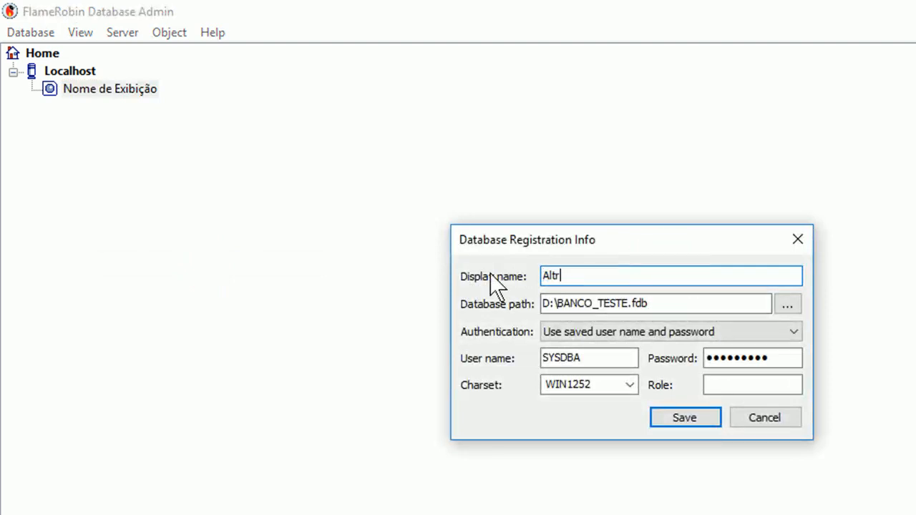
pyautogui.write('rado')
pyautogui.click(686, 417)
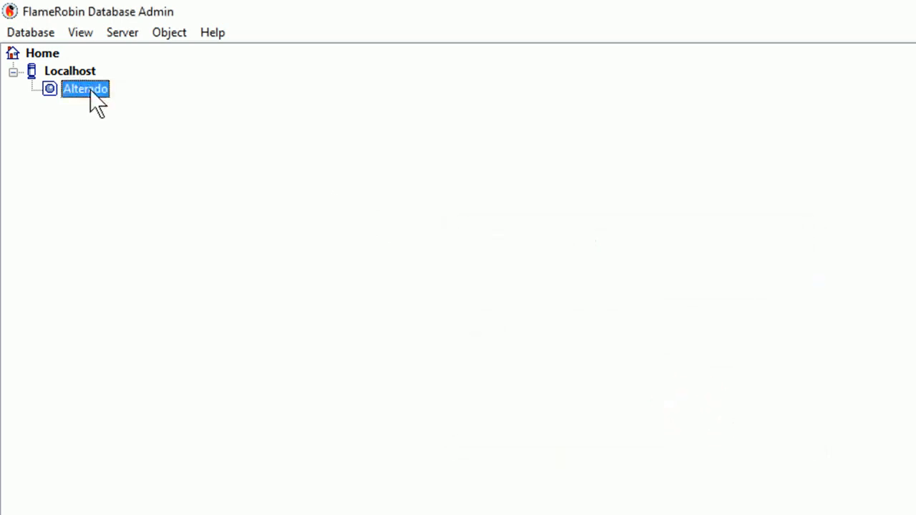
pyautogui.click(236, 514)
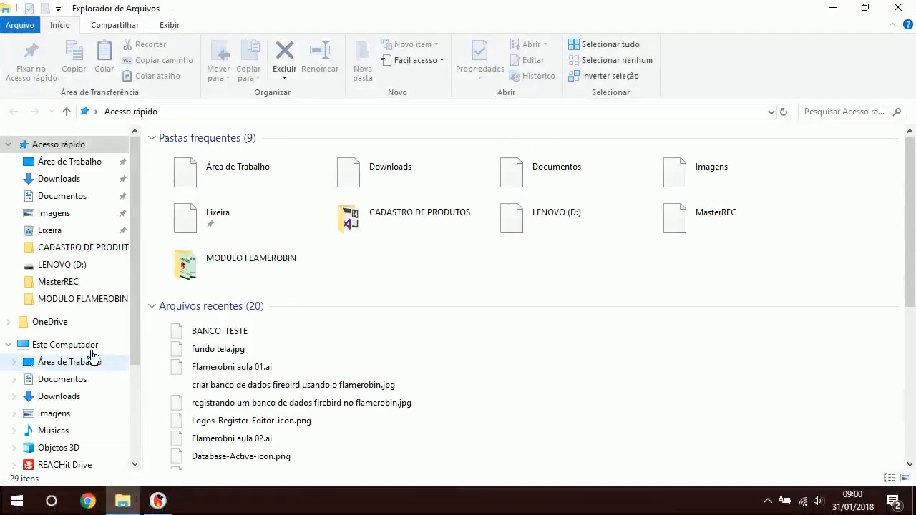
# Check that BANCO_TESTE.FDB (784 KB) is listed on LENOVO (D:), then close File Explorer.
pyautogui.click(63, 265)
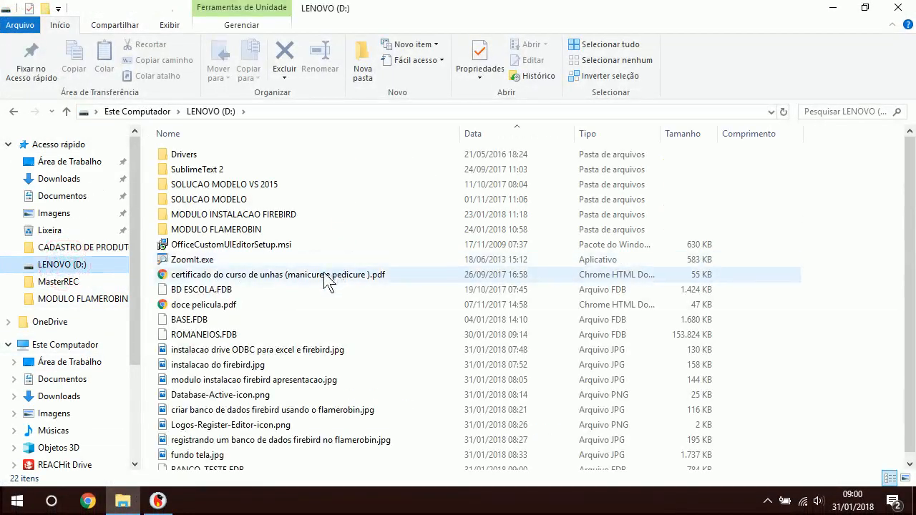
pyautogui.scroll(-1, 315, 282)
pyautogui.click(227, 463)
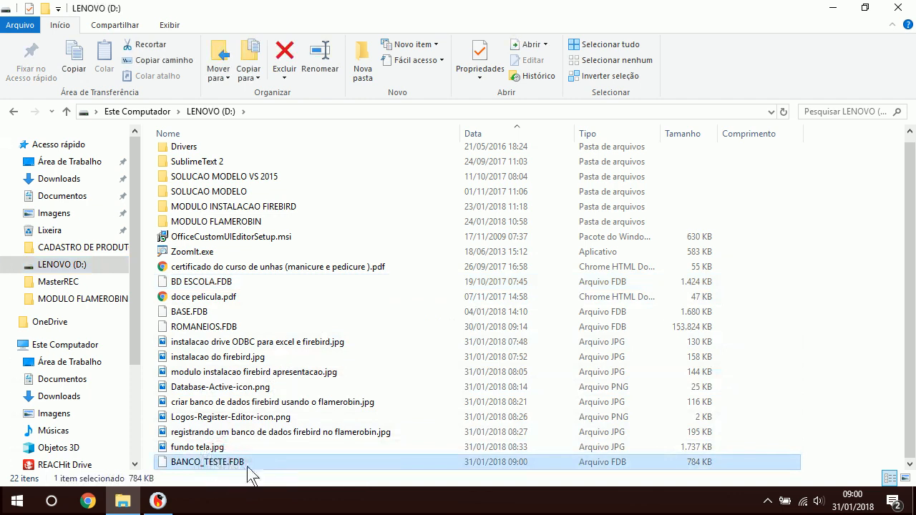
pyautogui.click(898, 8)
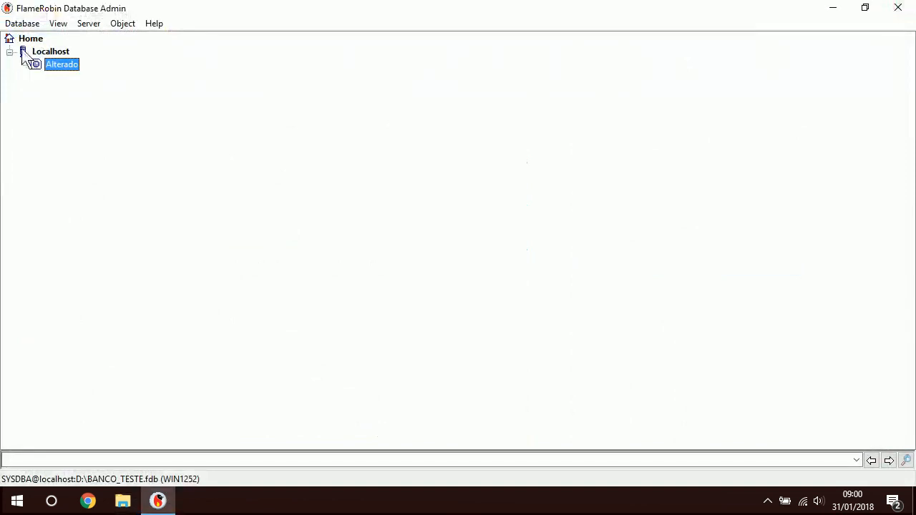